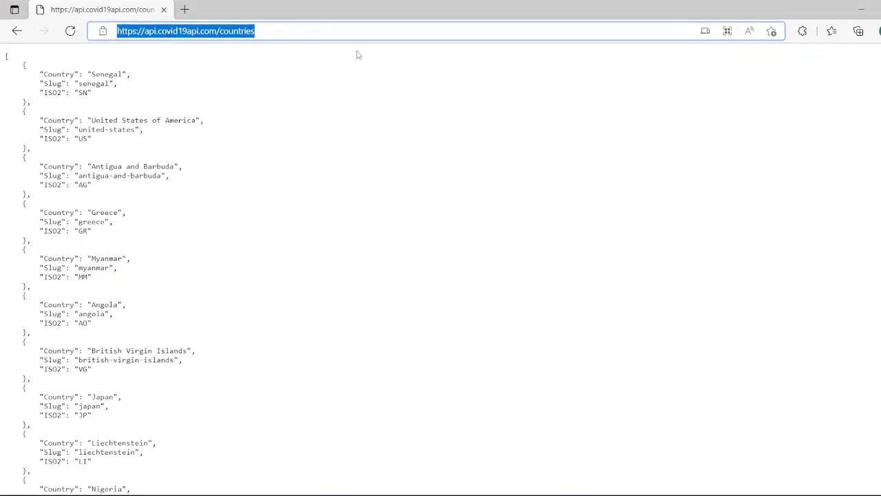
click(311, 31)
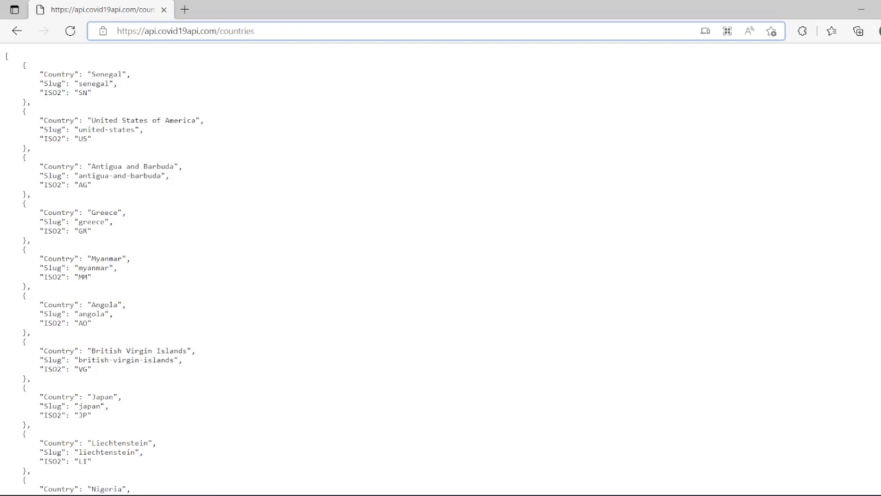
scroll(441, 269, down, 15)
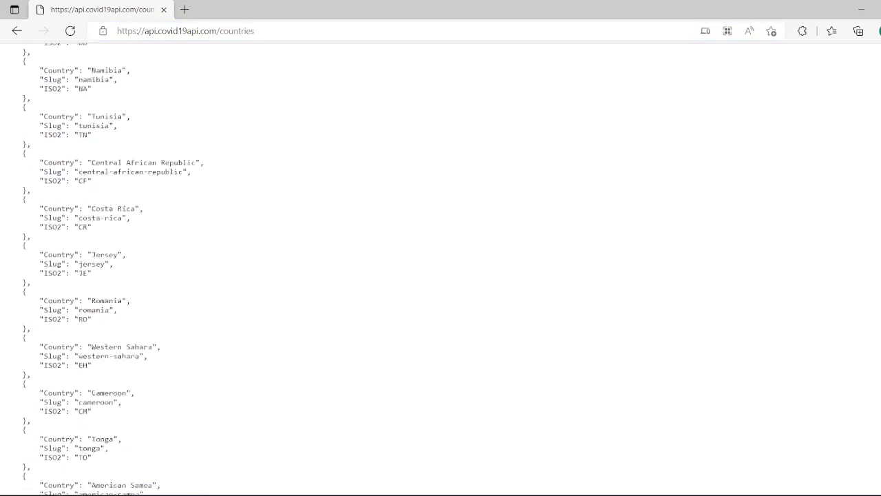
scroll(441, 269, up, 15)
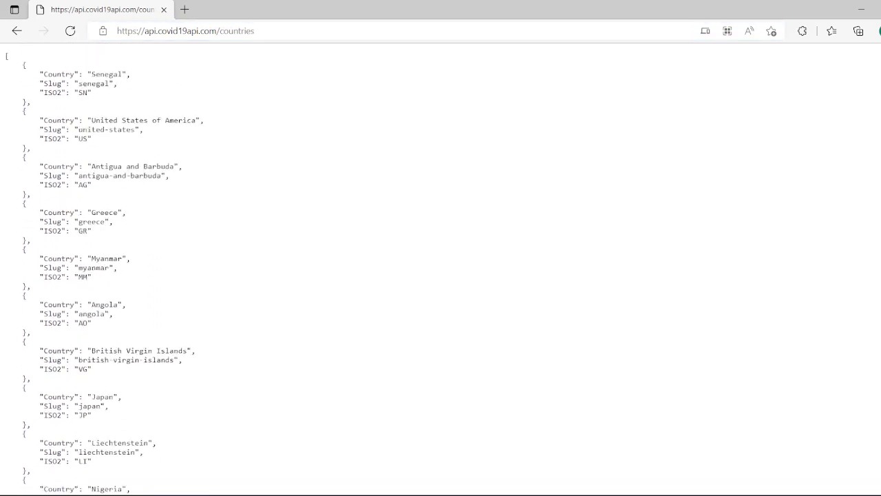
click(861, 9)
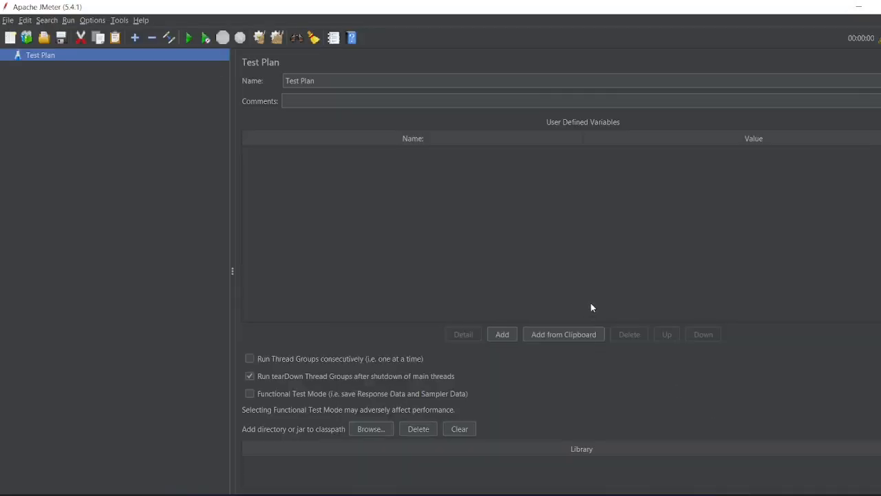
Step: Add a Thread Group to the Test Plan
right_click(192, 57)
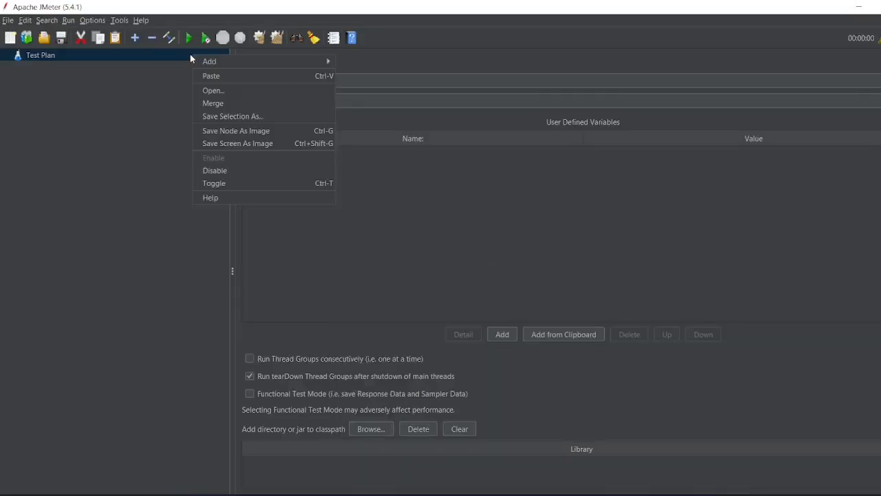
mouse_move(324, 61)
mouse_move(368, 65)
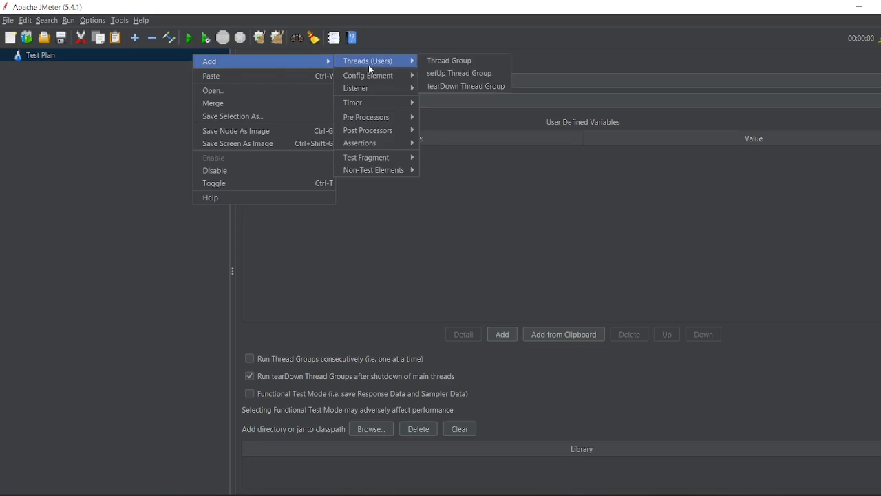
click(433, 61)
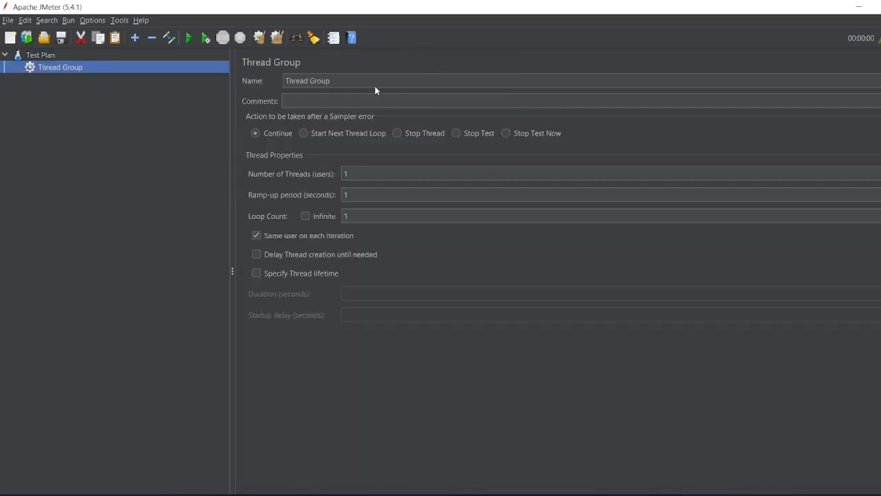
Step: Rename the new thread group as Covid19api
triple_click(346, 80)
text(c)
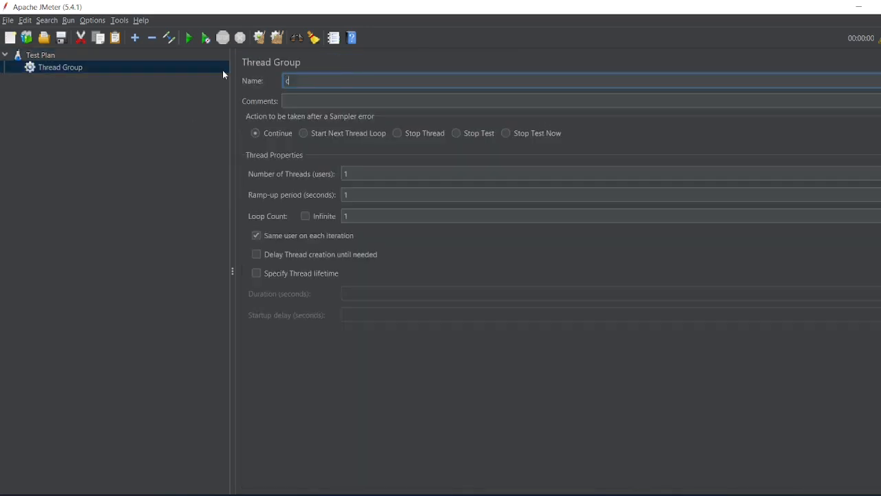
text(OVID)
key(BackSpace)
key(BackSpace)
key(BackSpace)
key(BackSpace)
key(BackSpace)
key(BackSpace)
text(Covid19api)
click(198, 146)
Step: Add an HTTP Request sampler to the Covid19api thread group
right_click(136, 73)
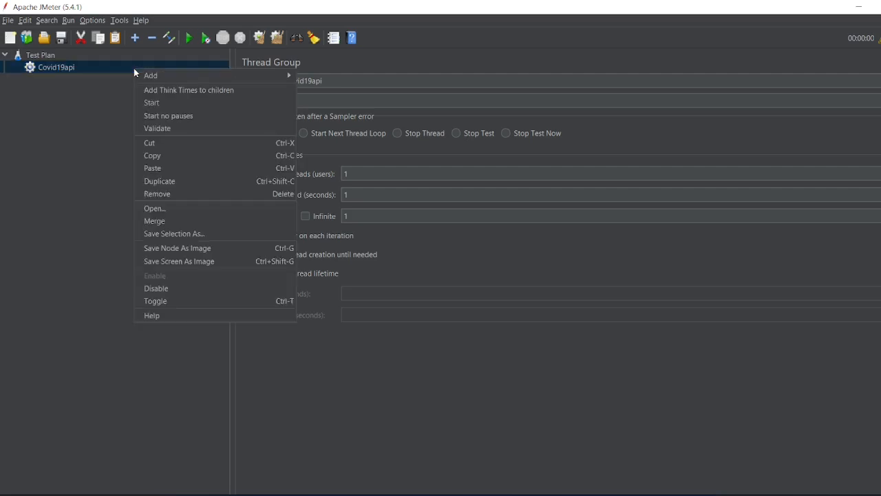
mouse_move(219, 75)
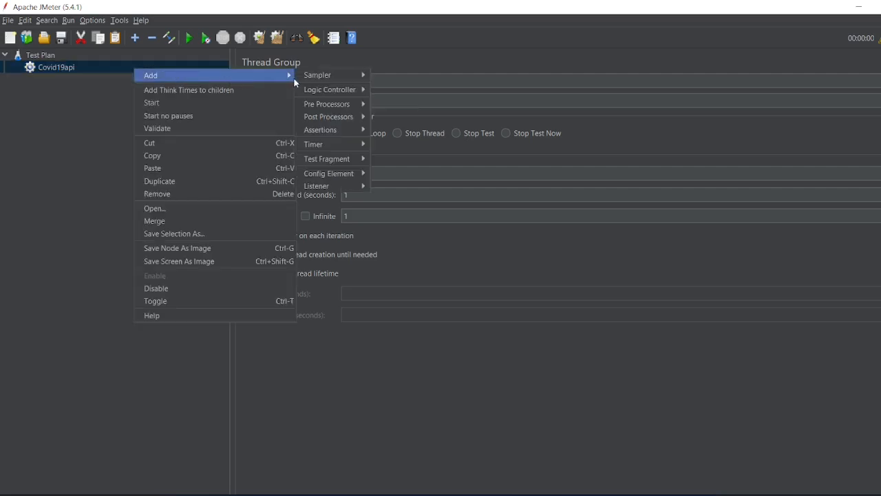
mouse_move(324, 74)
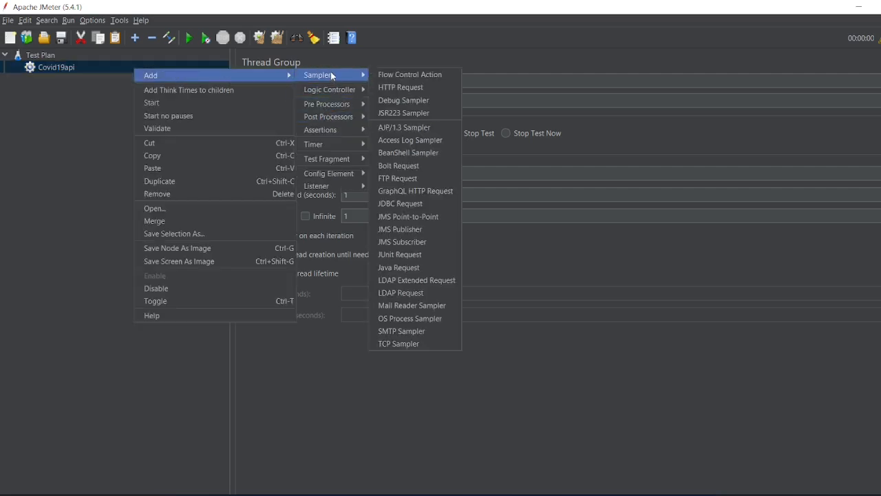
click(409, 87)
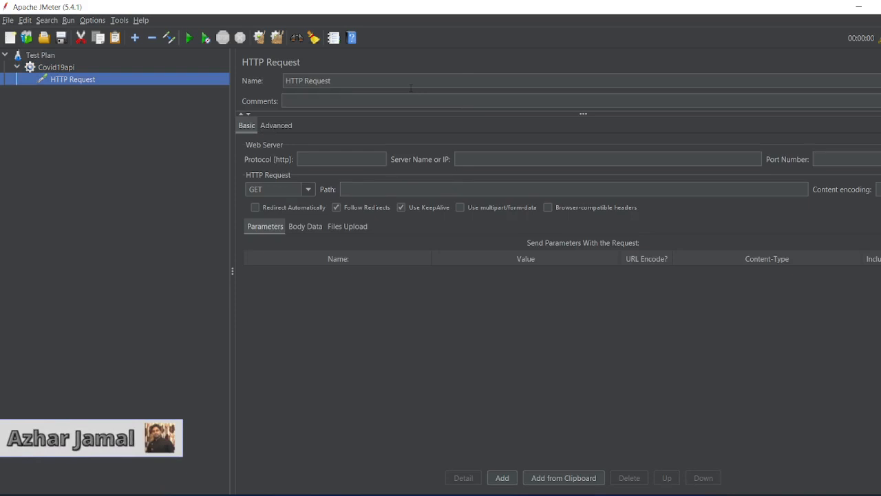
click(470, 159)
text(https://api.covid19api.com/countries)
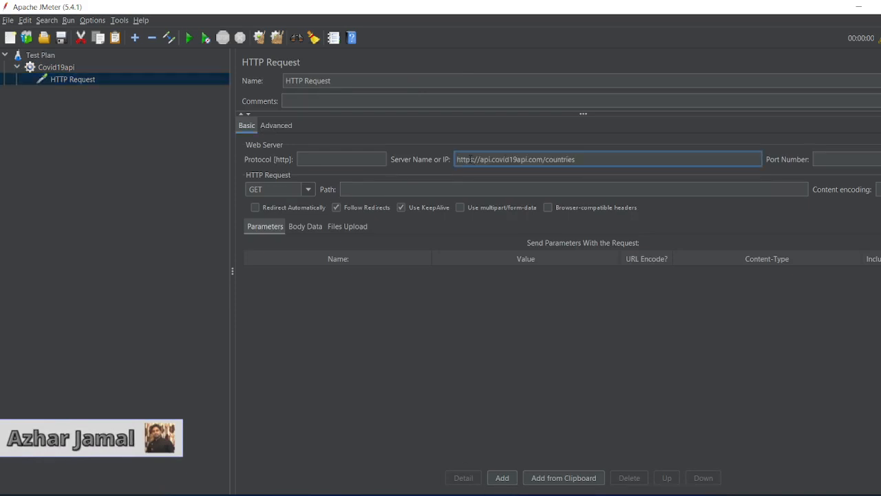
key(shift+Left)
key(shift+Left)
key(shift+Left)
key(shift+Left)
key(shift+Left)
key(shift+Left)
key(shift+Left)
key(shift+Left)
key(shift+Left)
key(shift+Left)
key(ctrl+c)
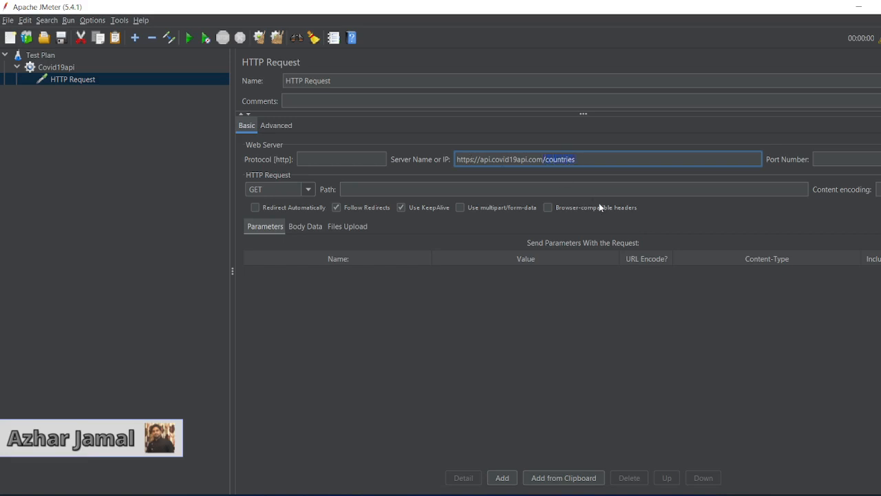
key(BackSpace)
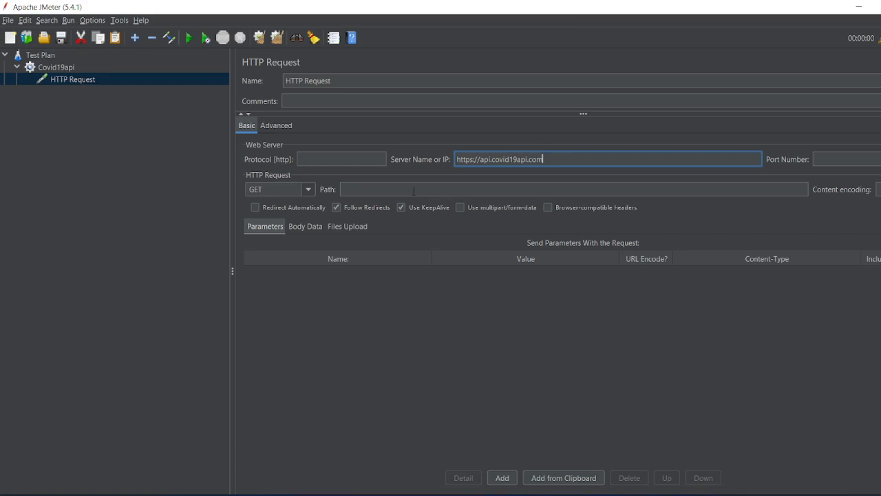
click(414, 190)
key(ctrl+v)
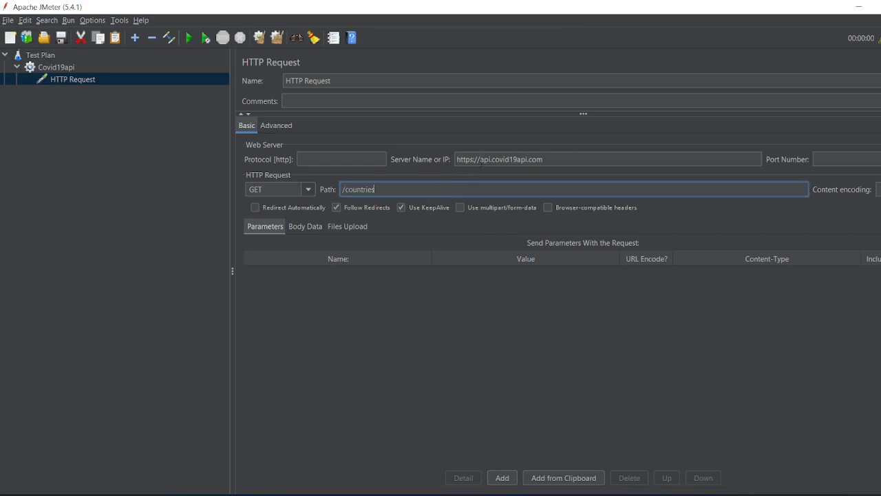
click(481, 159)
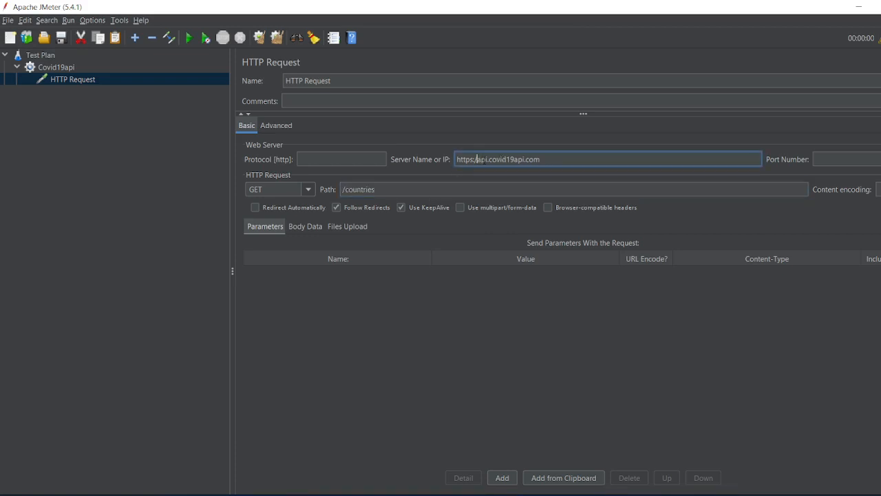
key(BackSpace)
key(BackSpace)
key(BackSpace)
key(BackSpace)
key(BackSpace)
key(BackSpace)
key(BackSpace)
key(BackSpace)
Step: Set the HTTP request's protocol to https
click(336, 156)
text(HTTP)
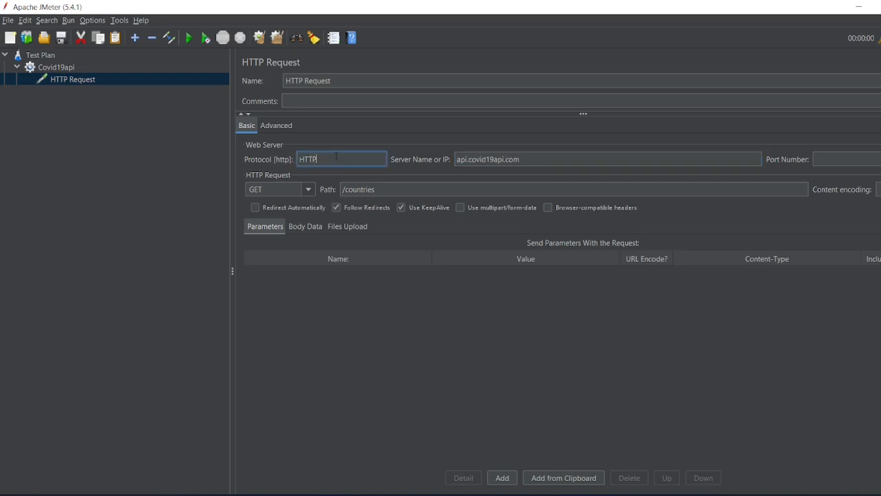
key(BackSpace)
key(BackSpace)
key(BackSpace)
key(BackSpace)
text(https)
click(324, 404)
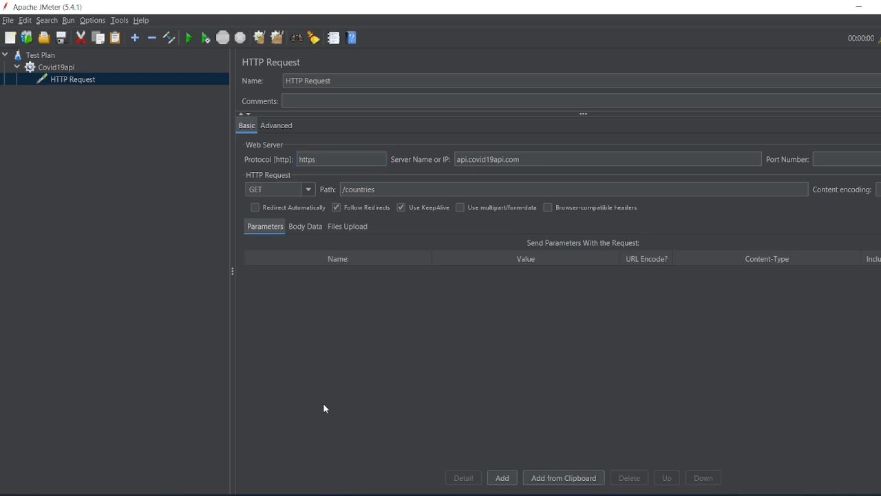
Step: Add a View Results Tree listener to the Covid19api thread group
click(60, 66)
right_click(60, 68)
mouse_move(124, 74)
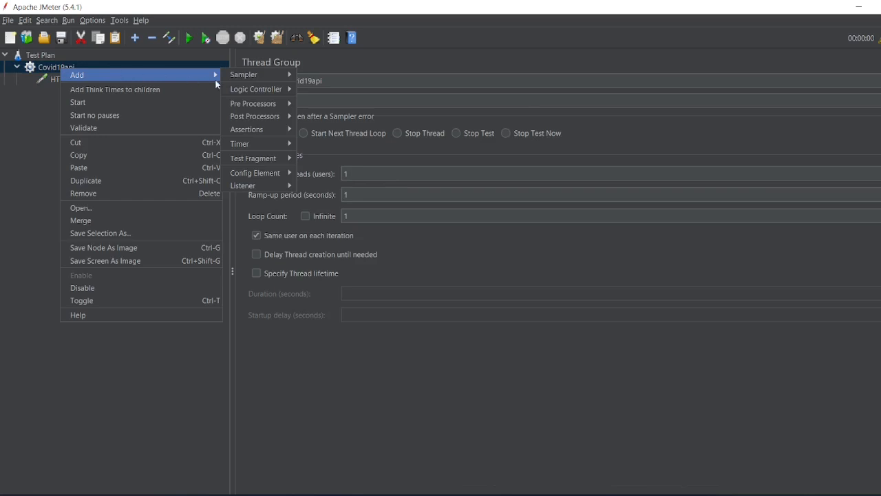
mouse_move(267, 186)
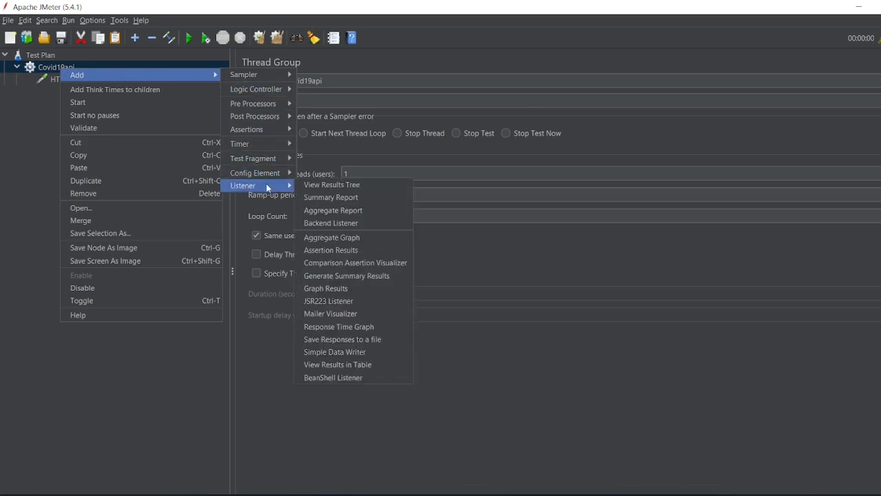
click(327, 187)
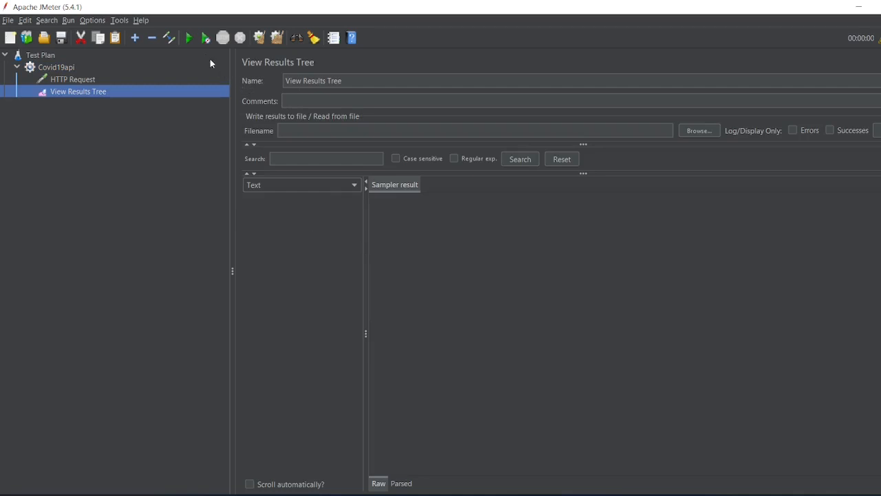
Step: Run the test plan without saving it and open the sampler result of the executed HTTP Request
click(190, 39)
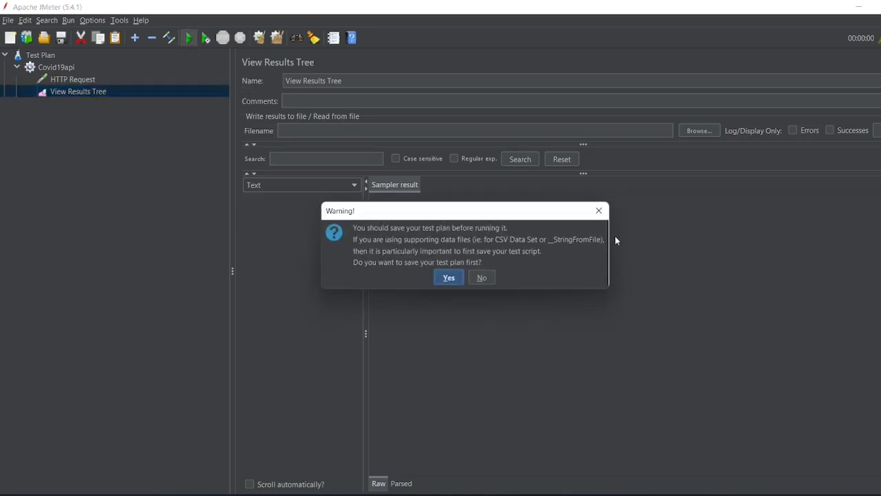
click(482, 277)
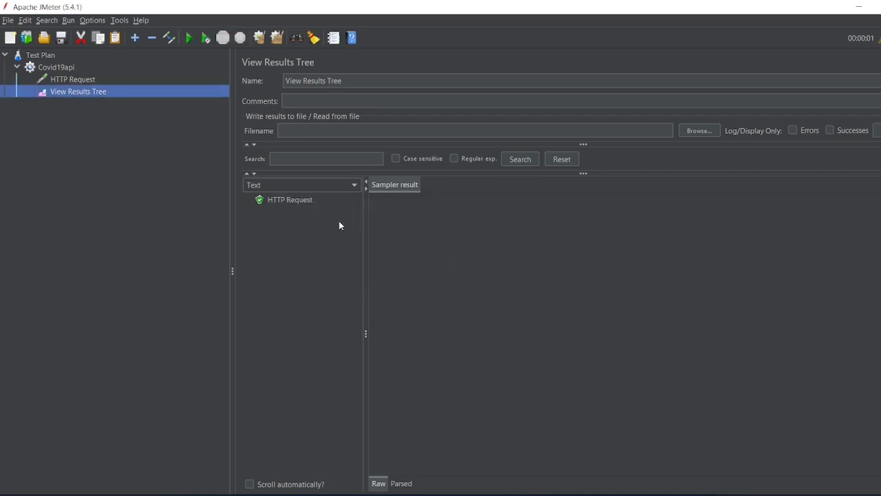
click(291, 201)
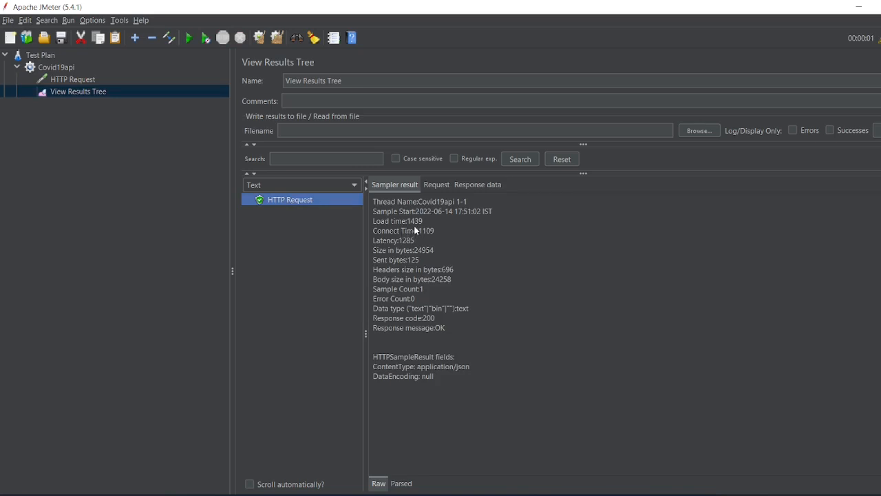
Step: Examine the response body of the HTTP Request and return to its sampler result
click(472, 185)
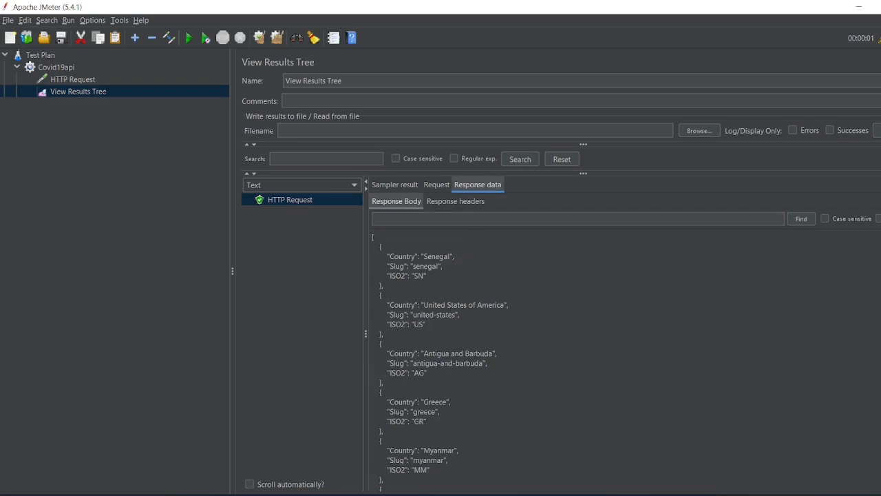
scroll(551, 358, down, 20)
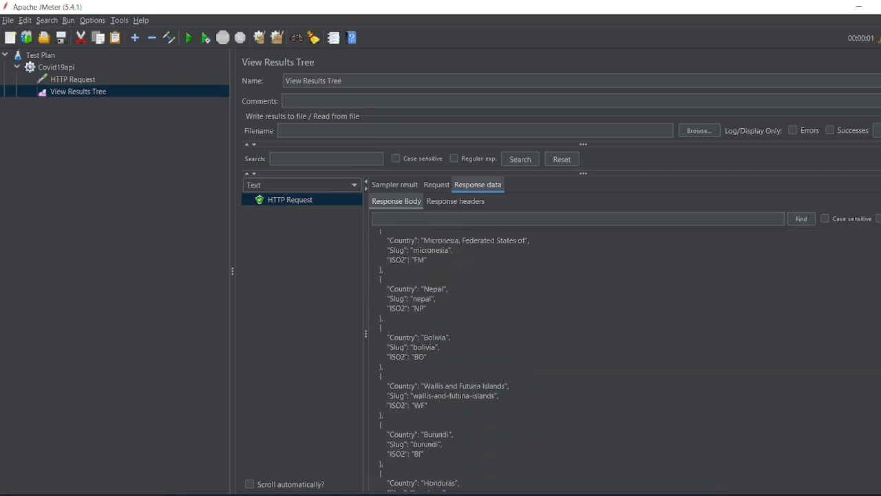
scroll(563, 267, up, 20)
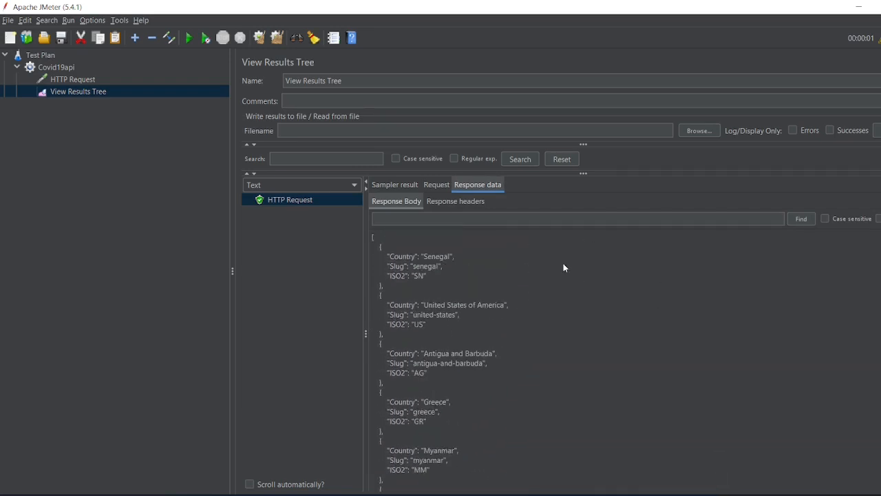
click(405, 187)
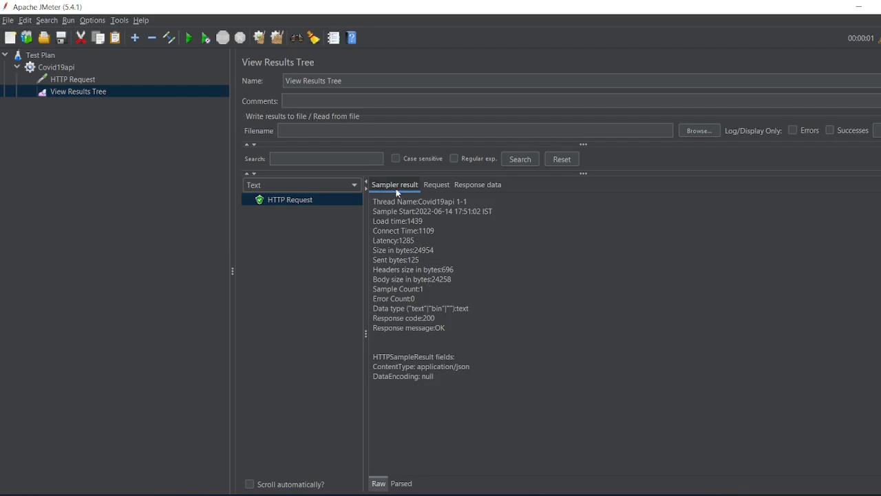
Step: Set the Covid19api thread group's number of threads (users) to 5
click(77, 67)
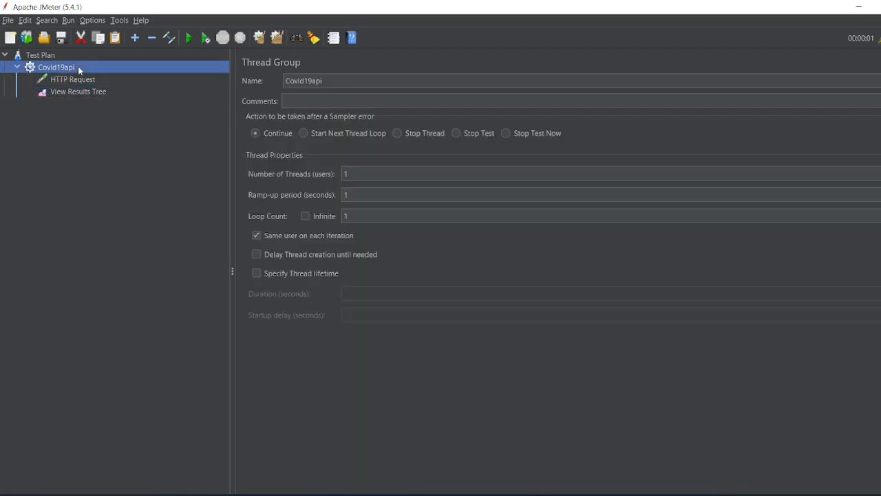
click(369, 176)
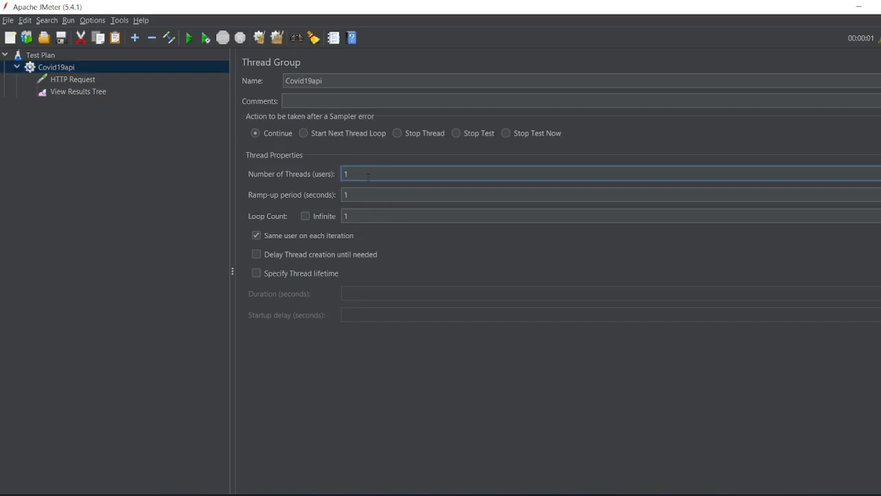
key(BackSpace)
text(5)
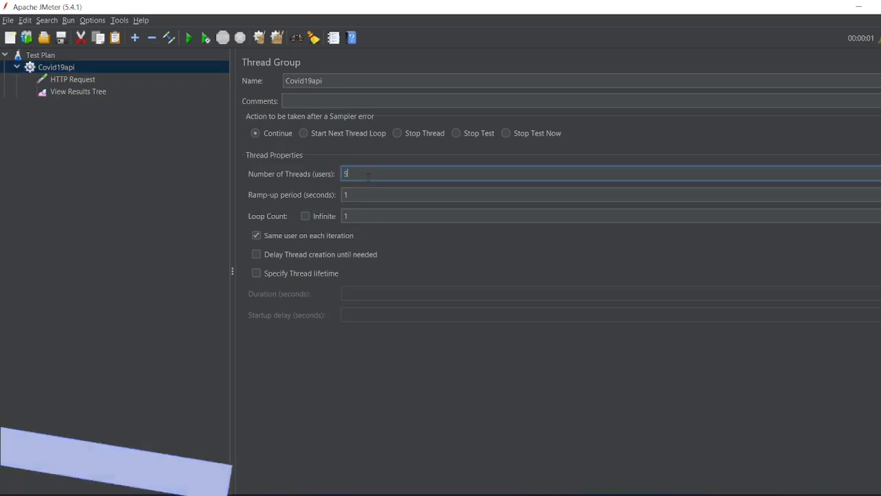
Step: Clear all earlier results from the View Results Tree and rerun the test plan without saving it
click(96, 92)
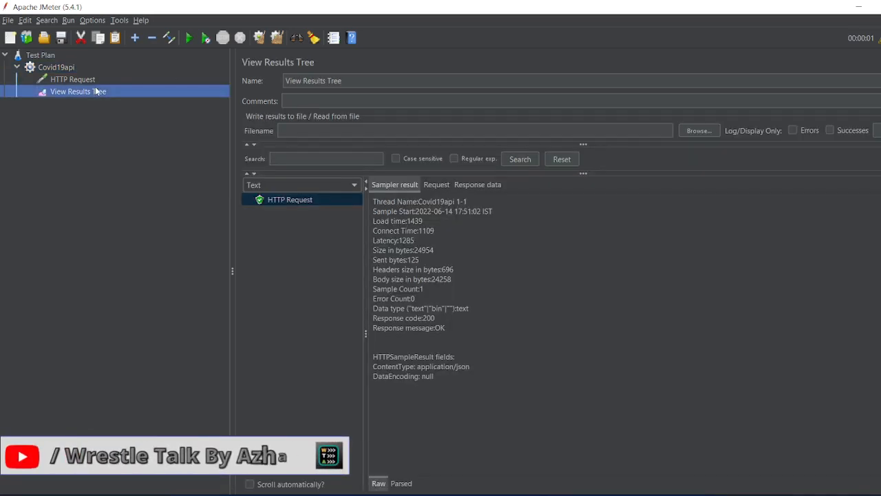
click(277, 38)
click(193, 39)
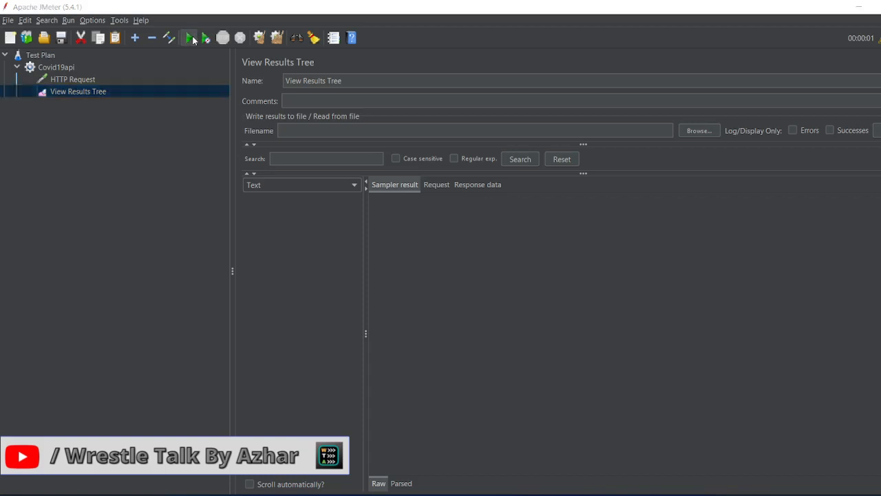
click(481, 277)
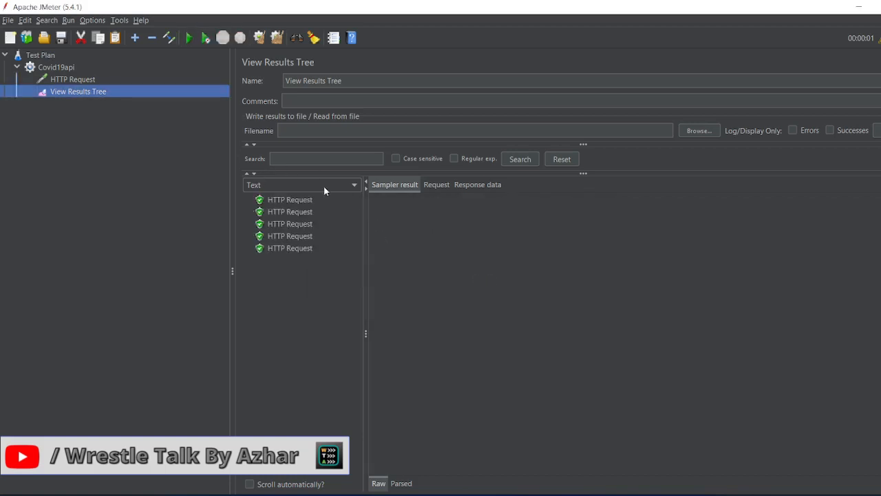
Step: Examine the sampler results of several executed HTTP Requests, from the first through the last one in the View Results Tree
click(299, 200)
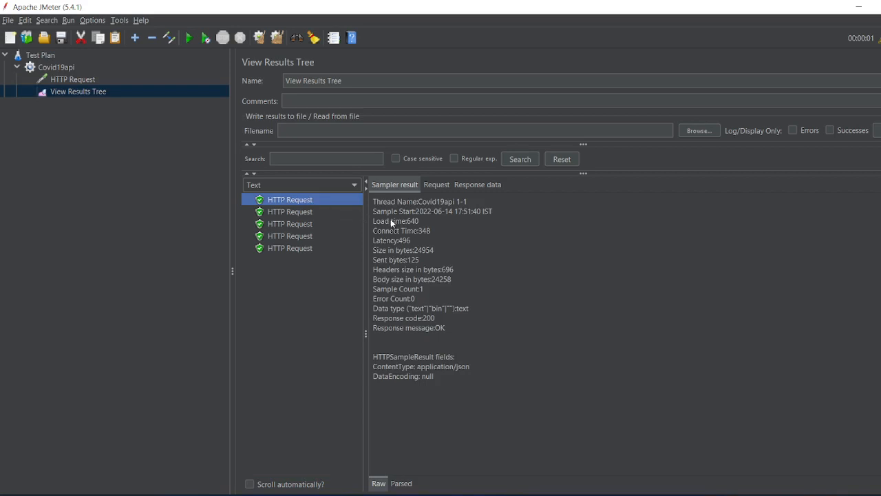
click(307, 222)
click(300, 236)
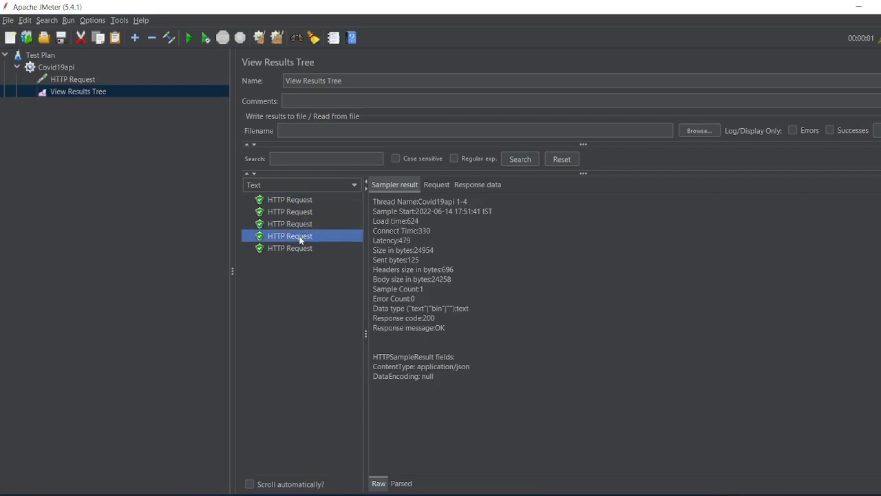
click(299, 250)
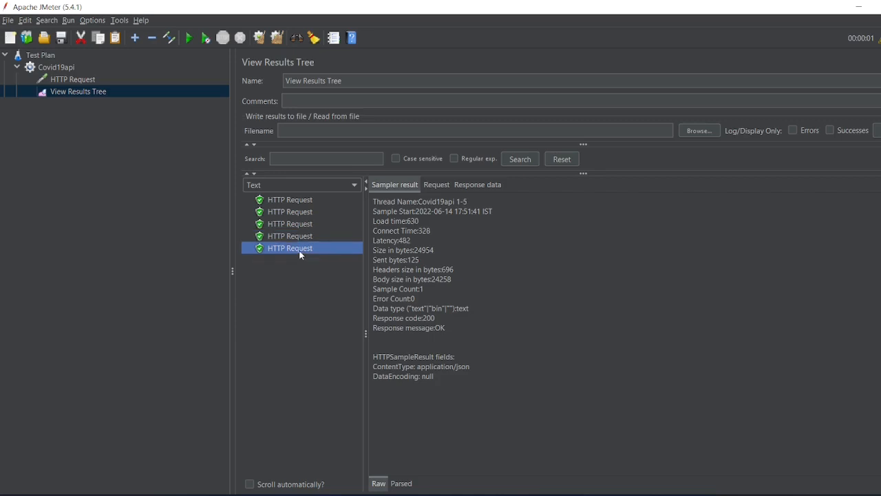
Step: Set the Covid19api thread group's number of threads (users) to 10
click(77, 68)
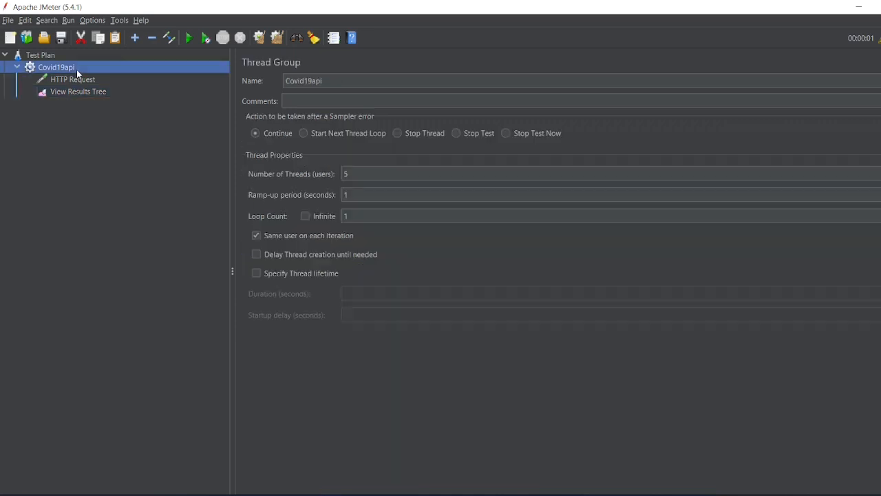
click(359, 173)
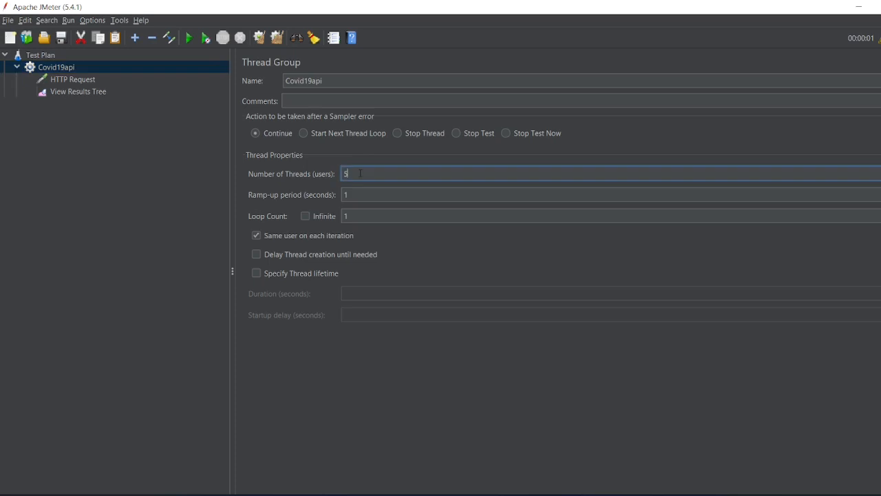
key(BackSpace)
text(10)
Step: Clear all previous results from the View Results Tree and run the test plan again without saving it
click(90, 89)
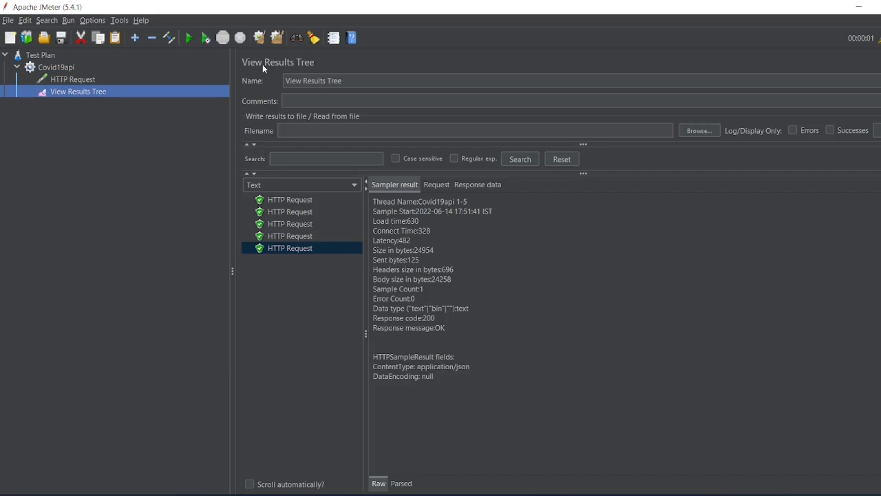
click(276, 37)
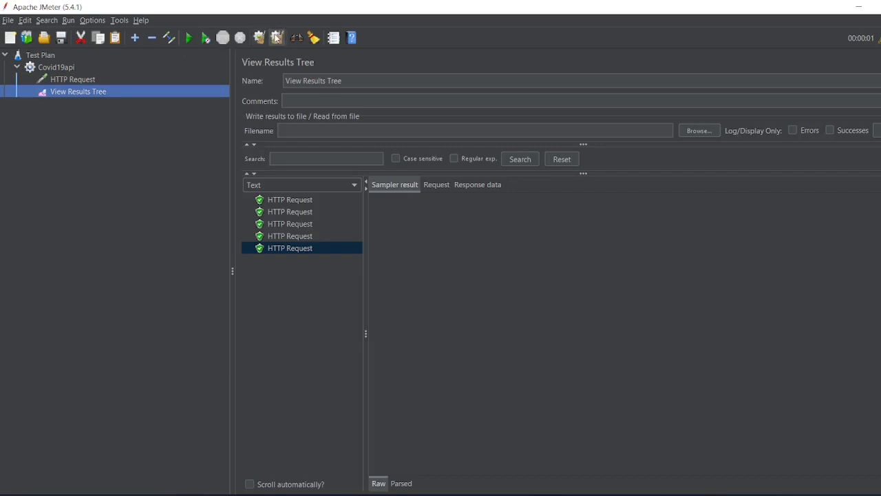
click(190, 39)
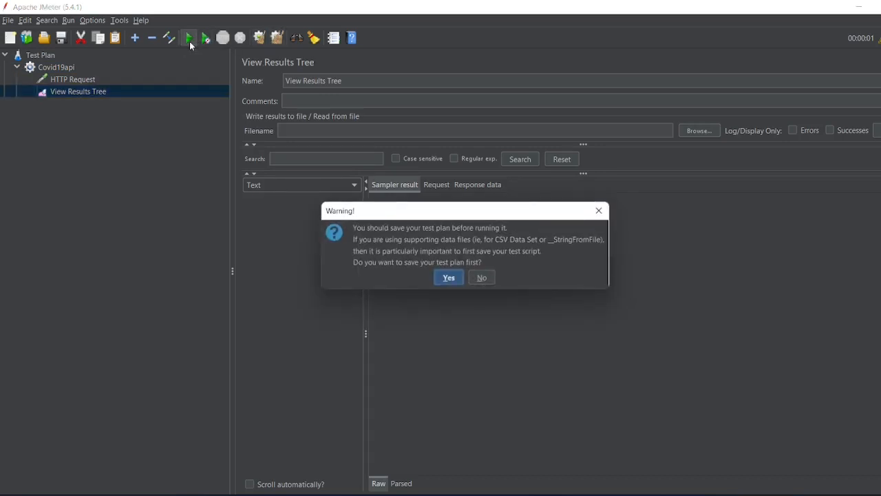
click(481, 277)
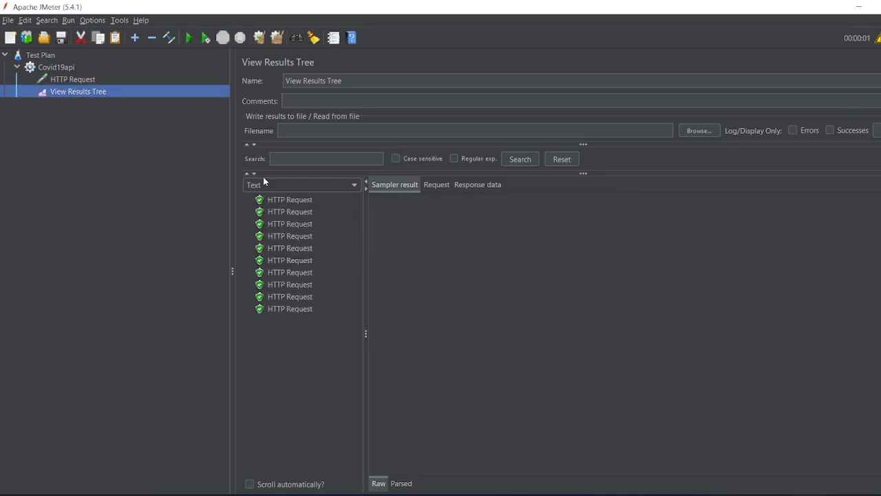
Step: Review the sampler results of several HTTP Requests from the latest run, from the first to the last
click(284, 199)
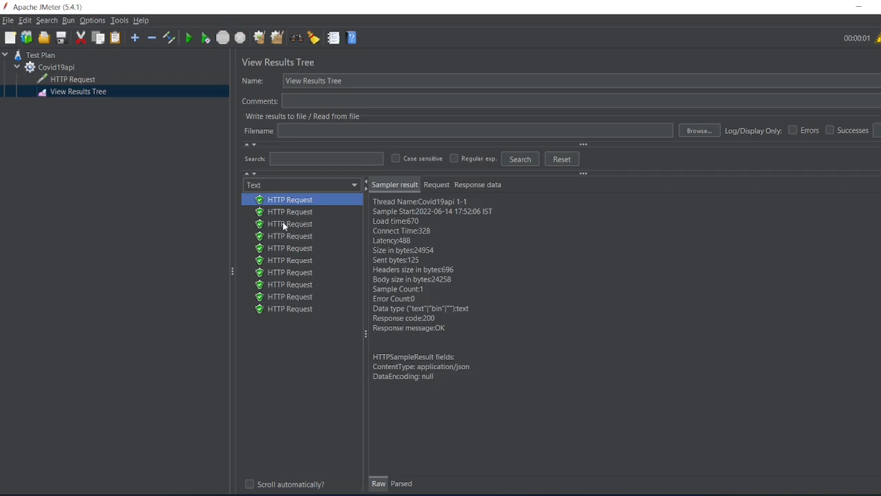
click(283, 224)
click(288, 249)
click(290, 273)
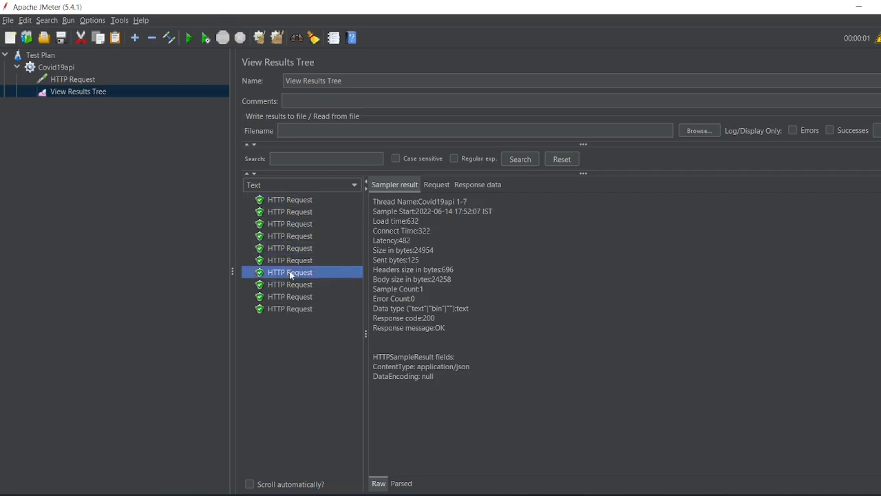
click(293, 298)
click(293, 309)
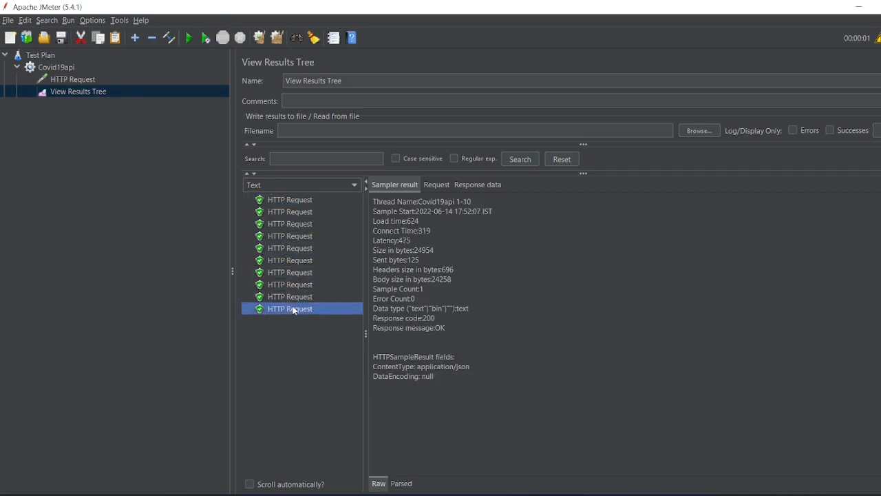
Step: Set the Covid19api thread group's number of threads (users) to 15
click(75, 67)
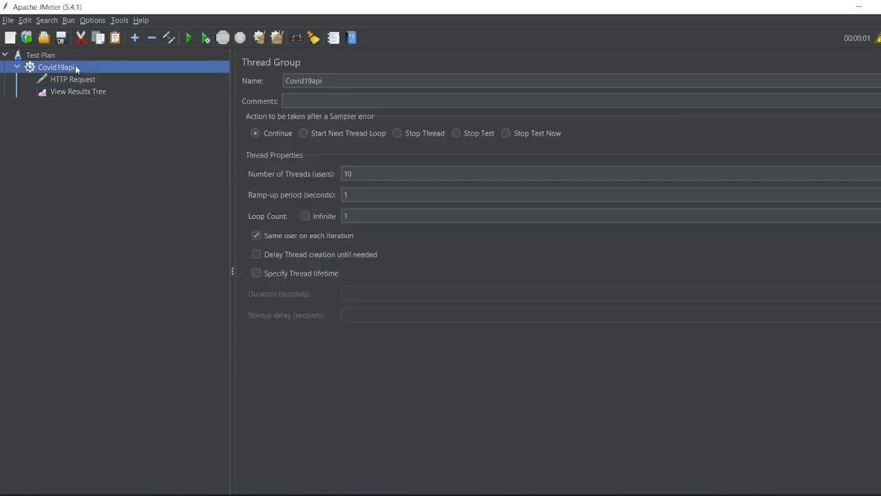
click(388, 177)
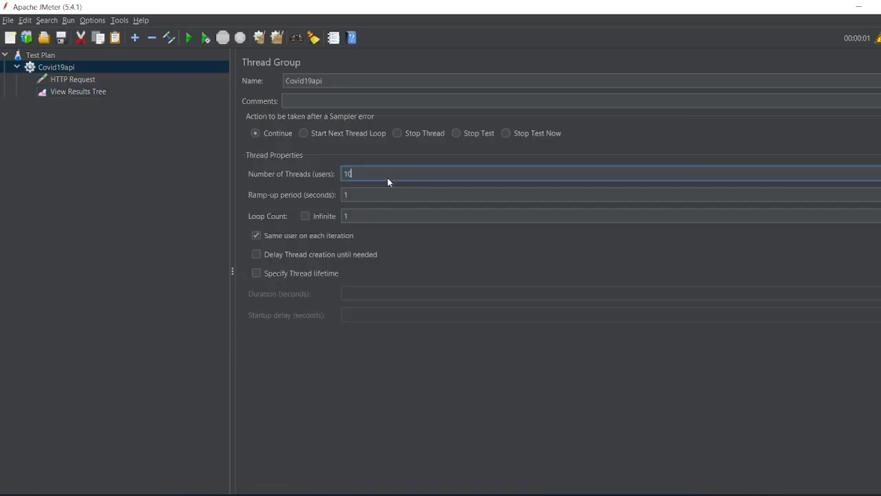
key(BackSpace)
text(5)
Step: Clear the previous run's results from the View Results Tree and rerun the test plan without saving it
click(94, 91)
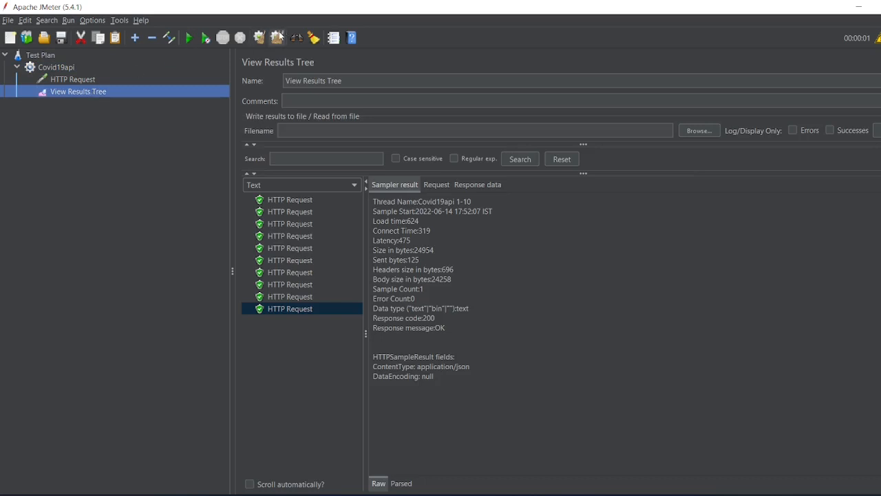
click(278, 37)
click(186, 38)
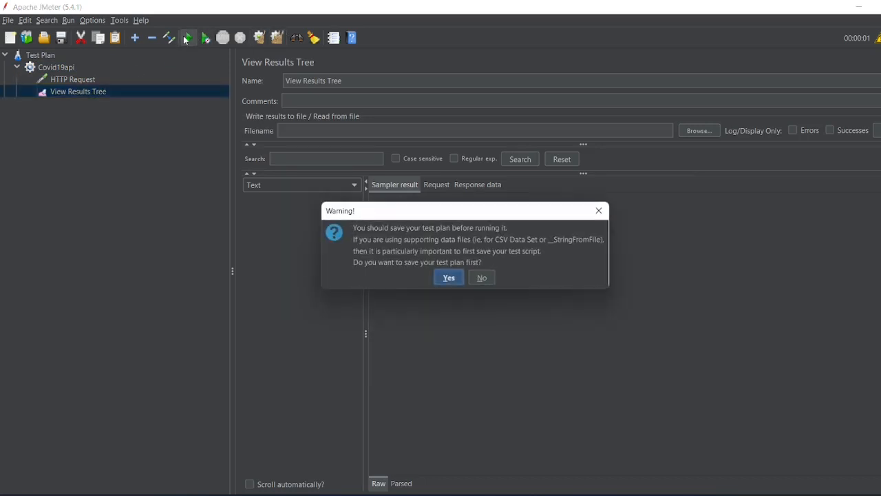
click(483, 278)
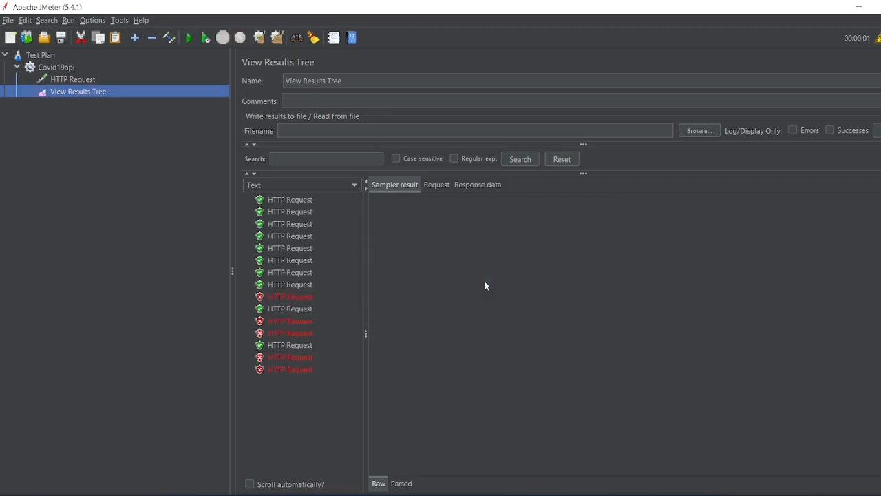
Step: Inspect the first failed HTTP Request's sampler result, request details and response body
click(313, 296)
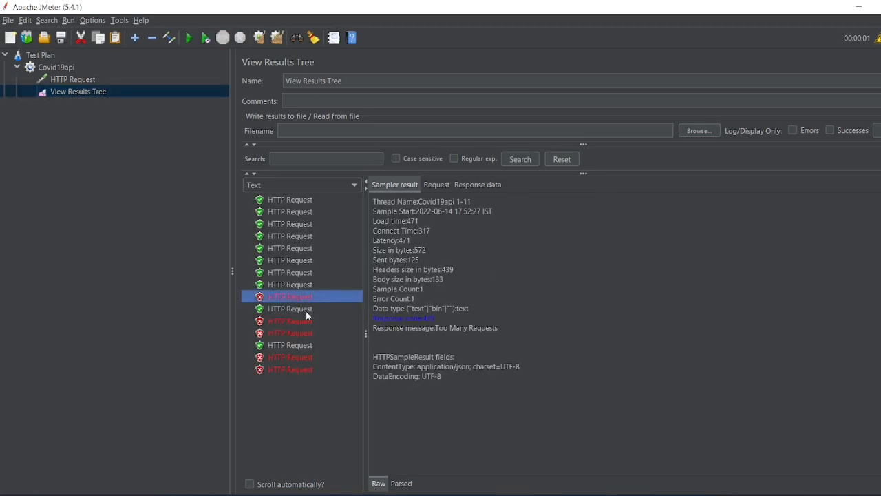
click(441, 184)
click(473, 186)
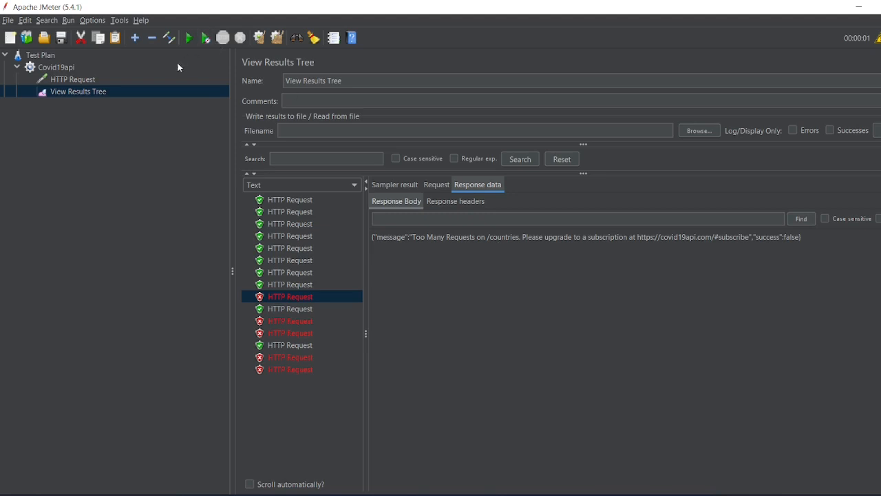
Step: Clear all results of the test run and open the HTTP Request sampler's settings
click(277, 38)
click(83, 78)
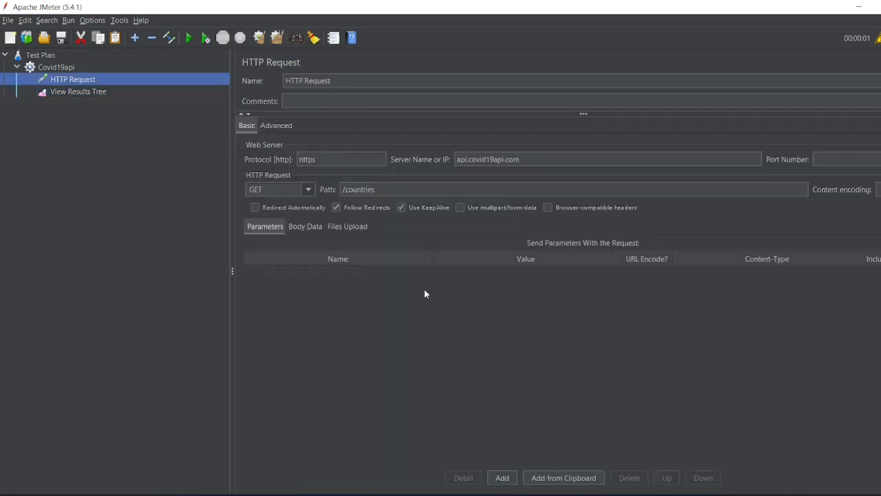